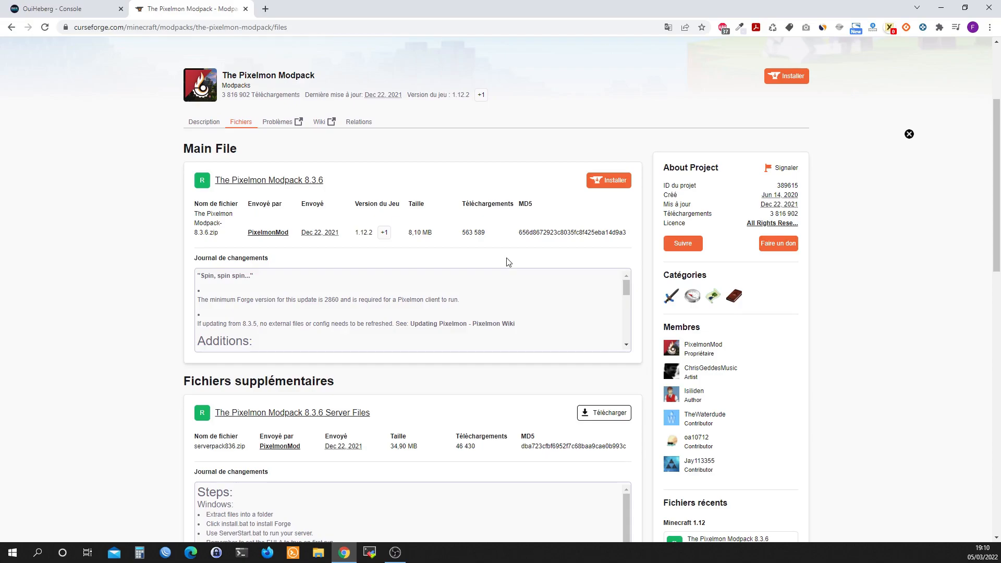
Step: Download The Pixelmon Modpack 8.3.6 Server Files from the modpack's additional files on CurseForge
{"action": "scroll", "coordinate": [509, 262], "scroll_direction": "down", "scroll_amount": 1}
{"action": "left_click_drag", "start_coordinate": [364, 137], "coordinate": [213, 136]}
{"action": "left_click", "coordinate": [366, 132]}
{"action": "left_click_drag", "start_coordinate": [371, 361], "coordinate": [214, 362]}
{"action": "left_click", "coordinate": [249, 371]}
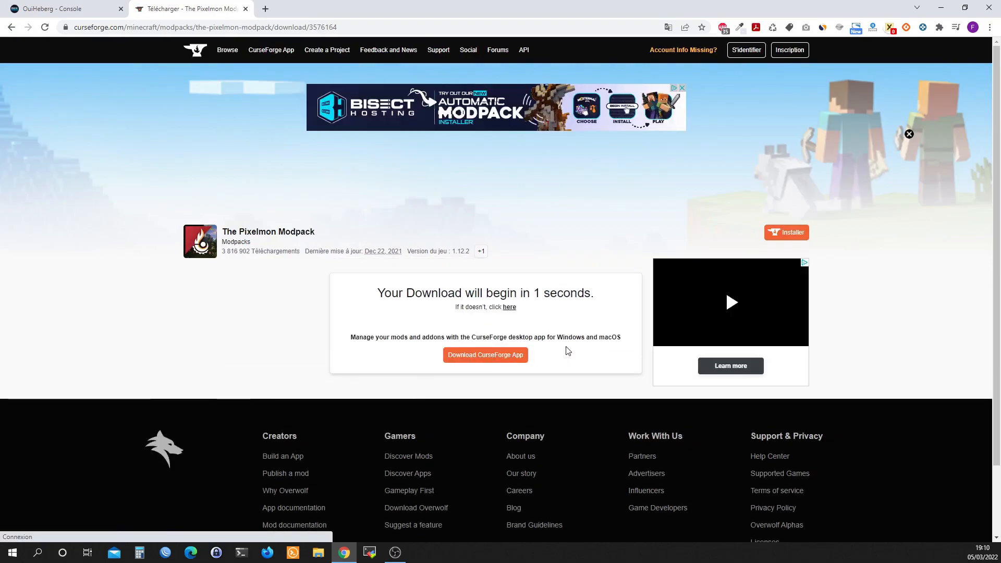
Step: Restore the browser window to a smaller size and place the downloaded serverpack836 (3).zip on the desktop
{"action": "left_click_drag", "start_coordinate": [373, 15], "coordinate": [779, 72]}
{"action": "left_click_drag", "start_coordinate": [588, 407], "coordinate": [240, 189]}
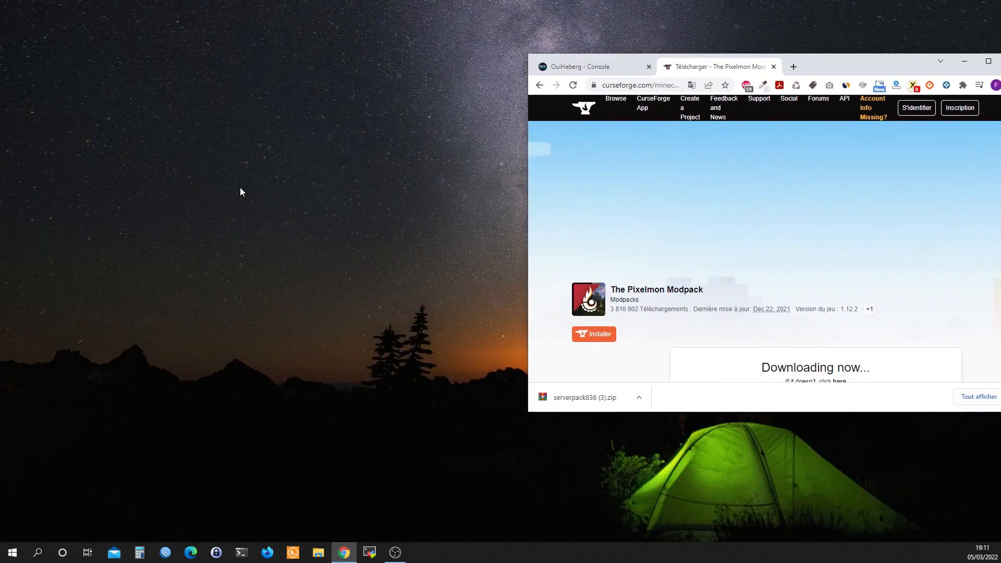
{"action": "left_click", "coordinate": [258, 191]}
Step: Show the OuiHeberg console with the downloads bar closed, and move and enlarge the browser window beside the desktop archive
{"action": "left_click_drag", "start_coordinate": [876, 61], "coordinate": [725, 67]}
{"action": "left_click", "coordinate": [396, 69]}
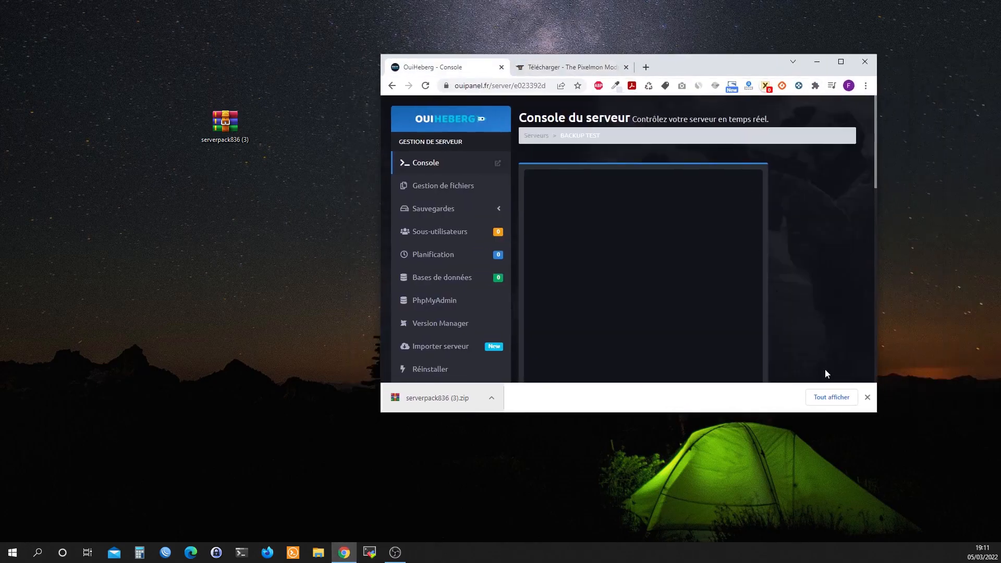
{"action": "left_click", "coordinate": [867, 397]}
{"action": "left_click_drag", "start_coordinate": [874, 415], "coordinate": [959, 511]}
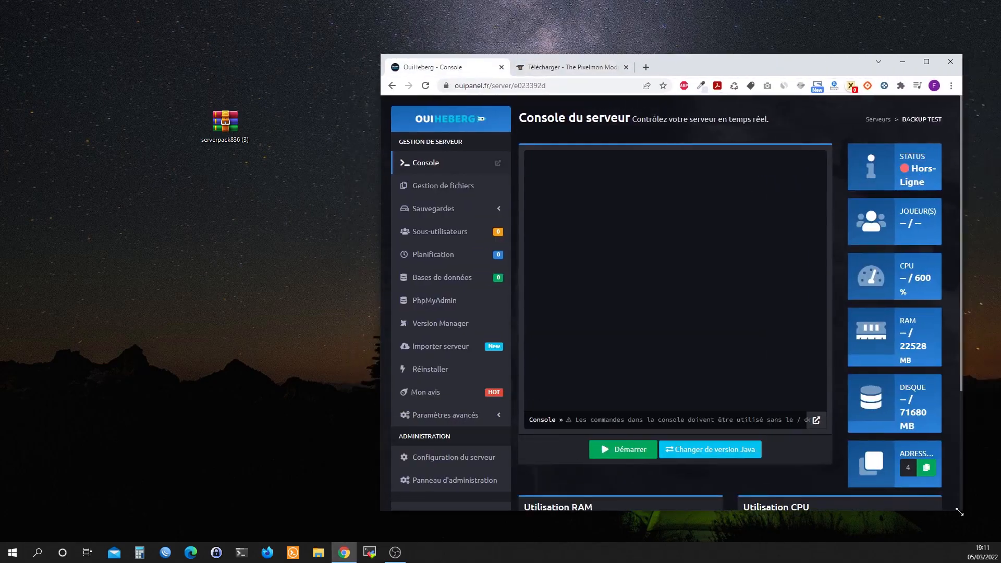
{"action": "left_click", "coordinate": [331, 287]}
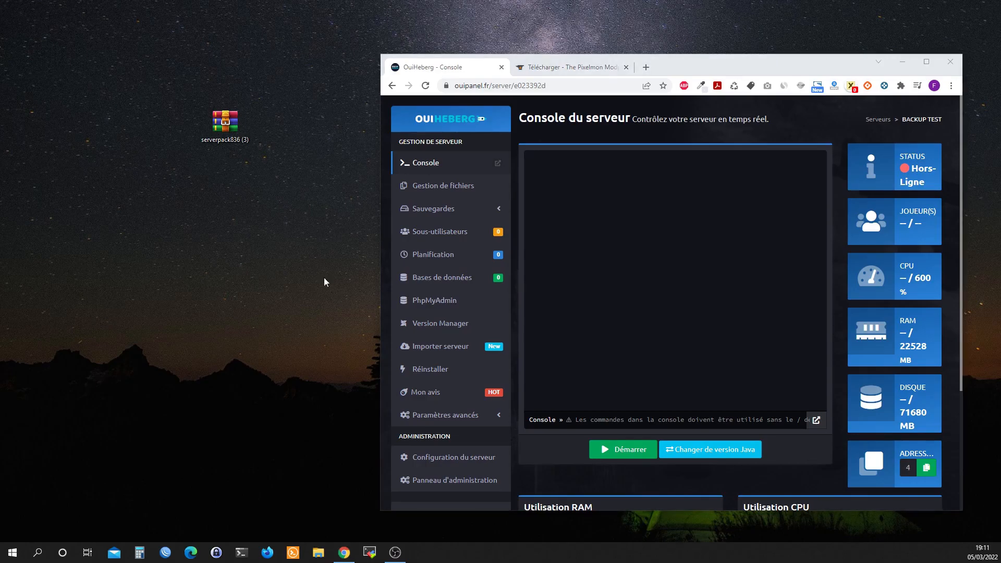
Step: Extract the serverpack836 (3) archive onto the desktop and delete the archive, leaving the serverpack folder in its place
{"action": "right_click", "coordinate": [221, 125]}
{"action": "left_click", "coordinate": [254, 214]}
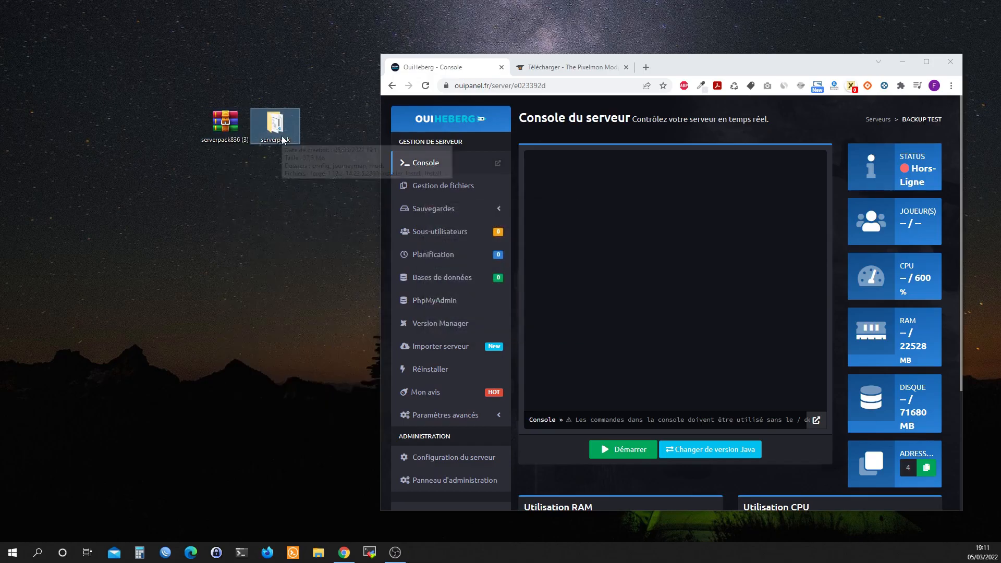
{"action": "left_click", "coordinate": [225, 133]}
{"action": "key", "text": "Delete"}
{"action": "left_click_drag", "start_coordinate": [275, 125], "coordinate": [175, 128]}
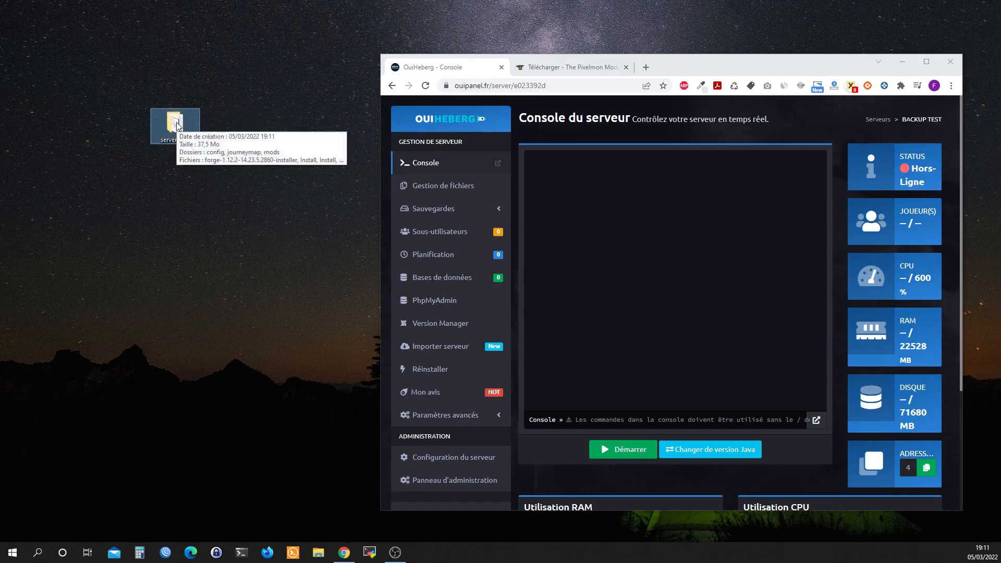
Step: Delete the three SH files Install, ServerStart and settings from the desktop's serverpack folder
{"action": "double_click", "coordinate": [176, 125]}
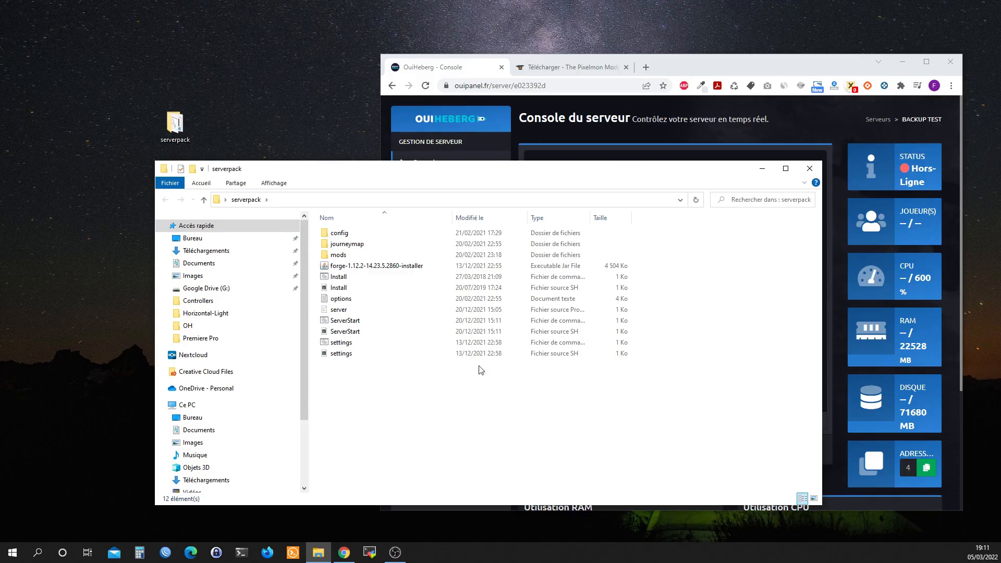
{"action": "left_click", "coordinate": [551, 354]}
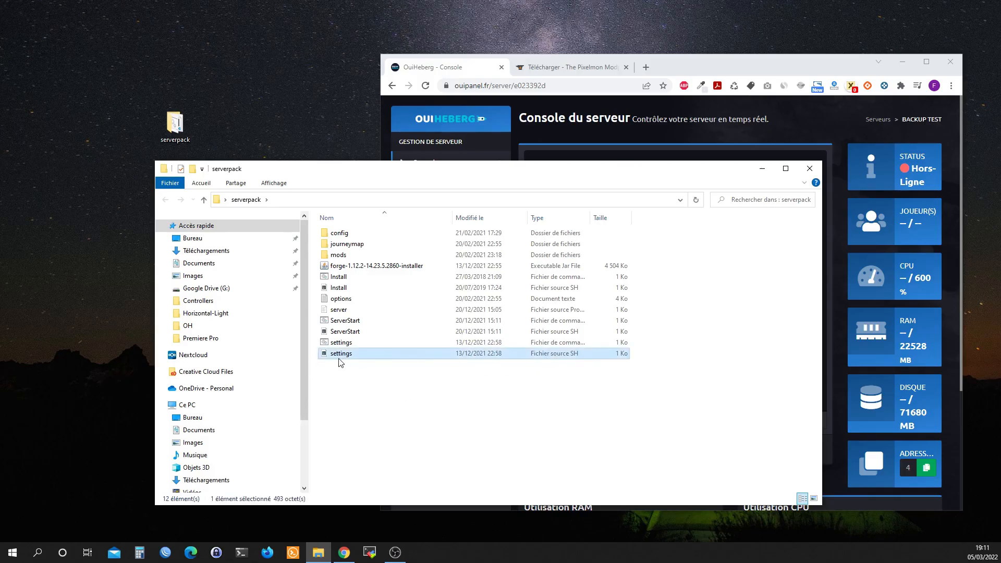
{"action": "left_click", "coordinate": [342, 335]}
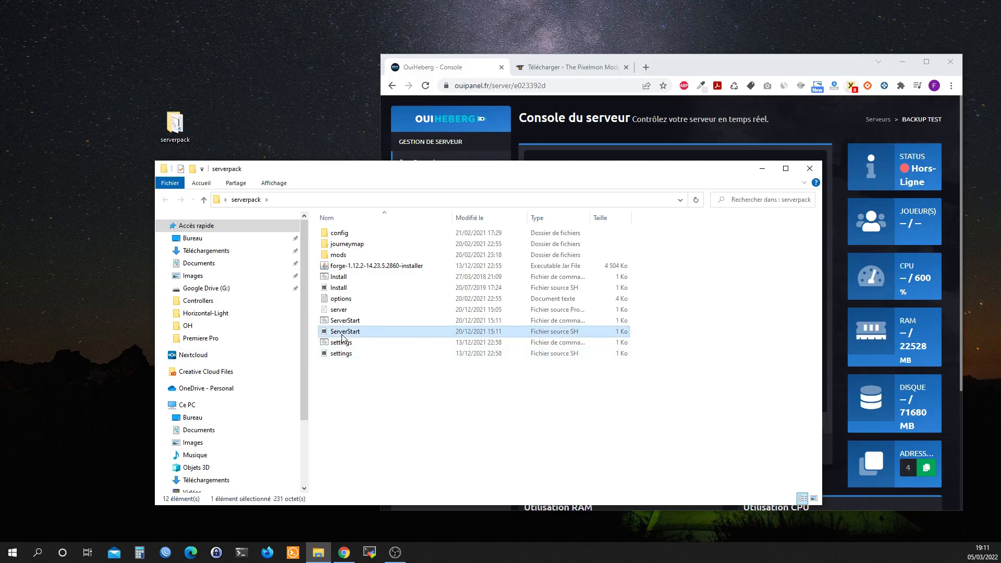
{"action": "left_click", "coordinate": [342, 288]}
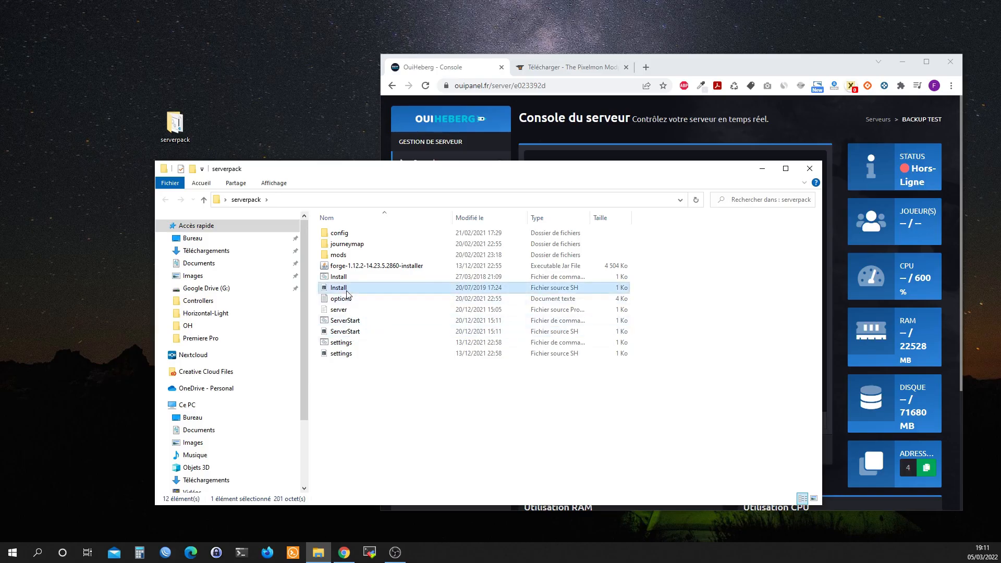
{"action": "left_click", "coordinate": [365, 334], "text": "ctrl"}
{"action": "left_click", "coordinate": [345, 354], "text": "ctrl"}
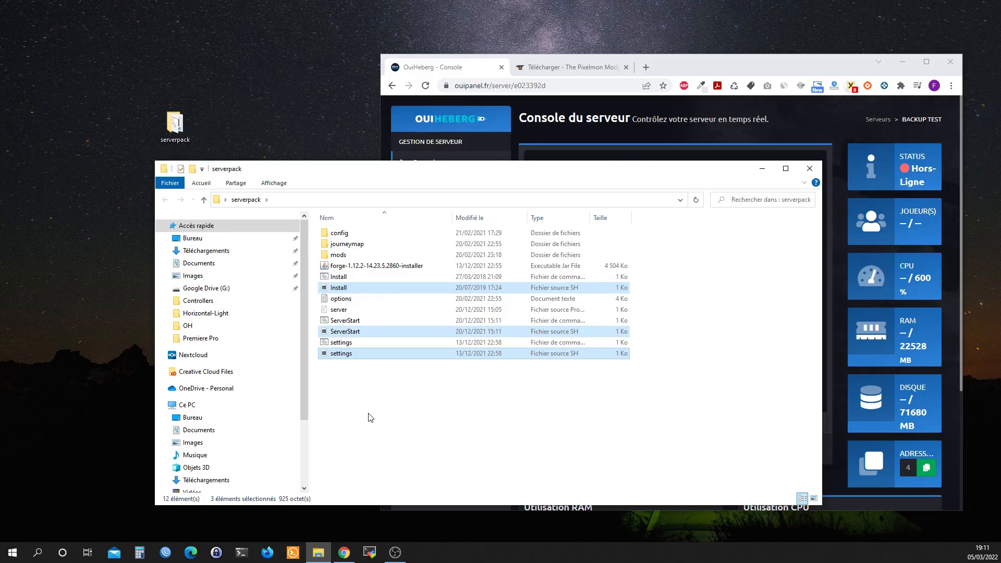
{"action": "key", "text": "Delete"}
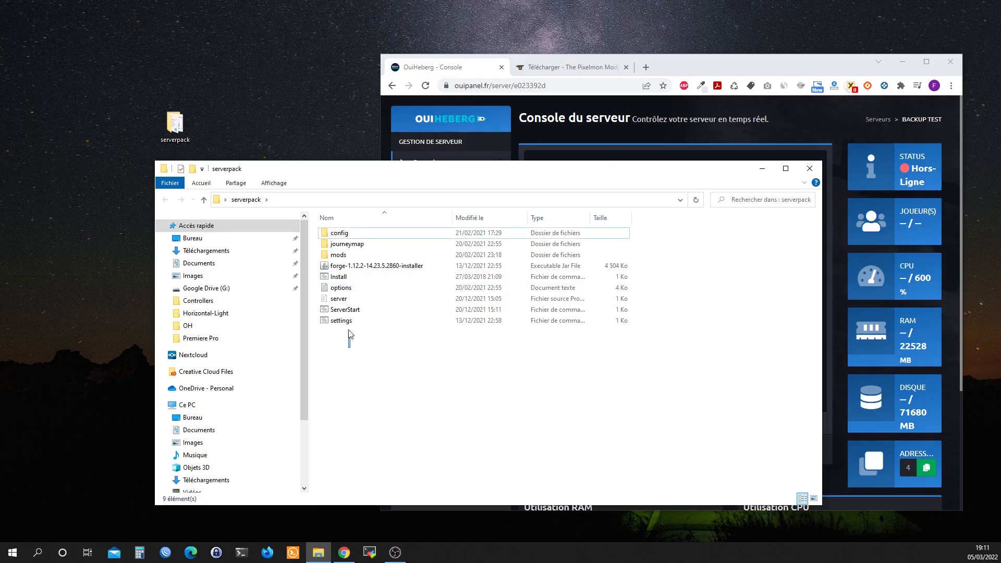
Step: Run the Install command file in the serverpack folder to install the Forge server files
{"action": "left_click", "coordinate": [360, 311]}
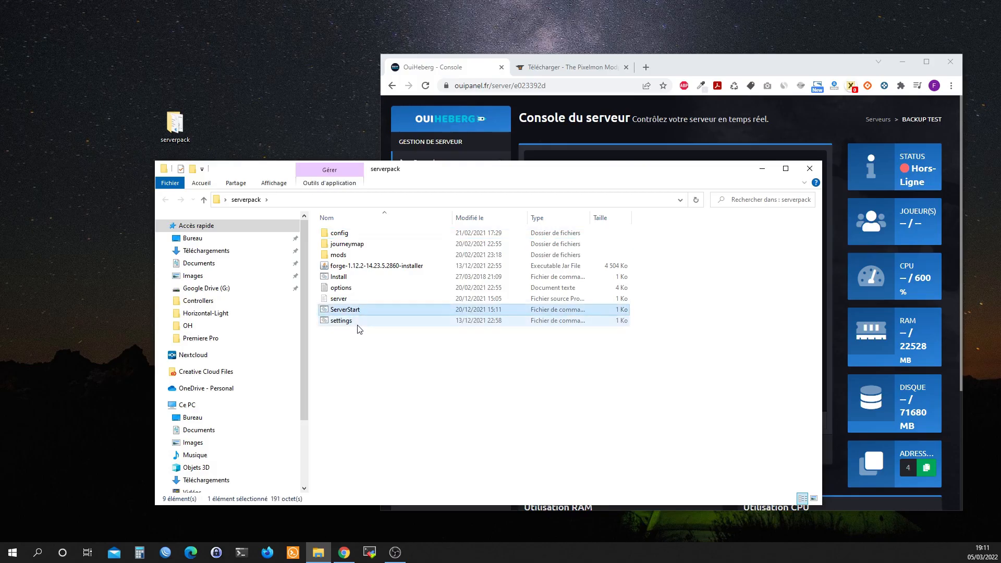
{"action": "left_click", "coordinate": [363, 321]}
{"action": "left_click", "coordinate": [360, 276]}
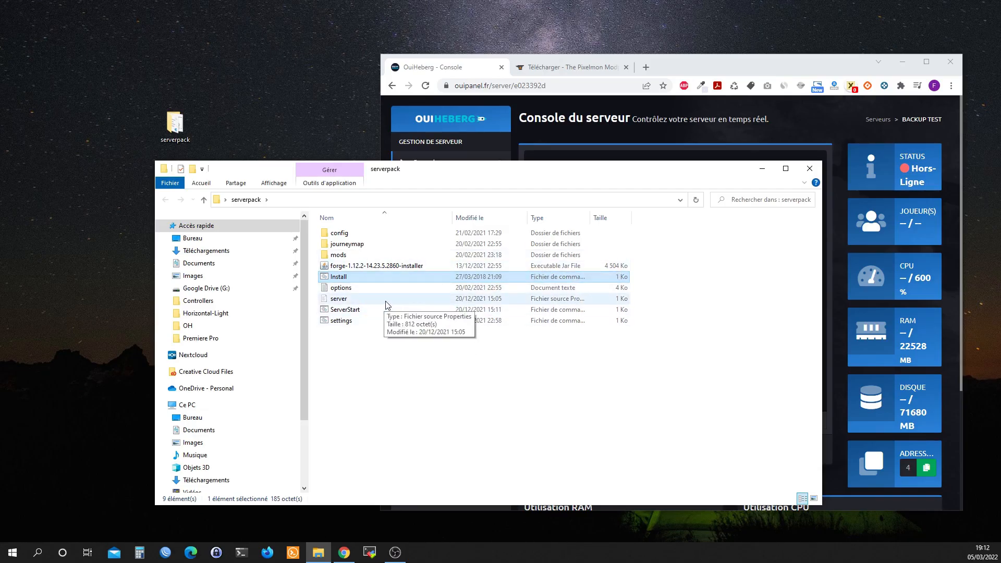
{"action": "double_click", "coordinate": [337, 279]}
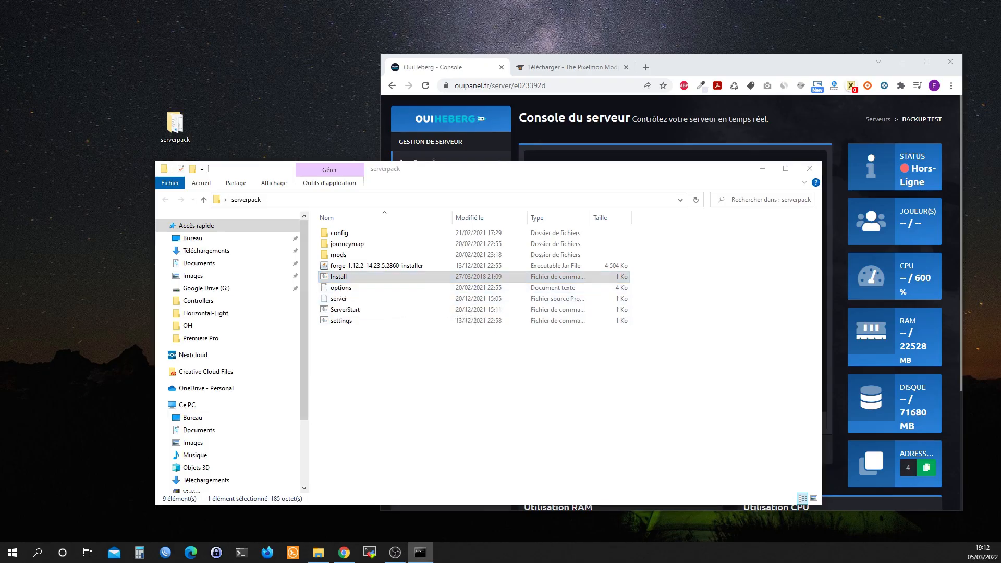
{"action": "left_click_drag", "start_coordinate": [403, 193], "coordinate": [661, 227]}
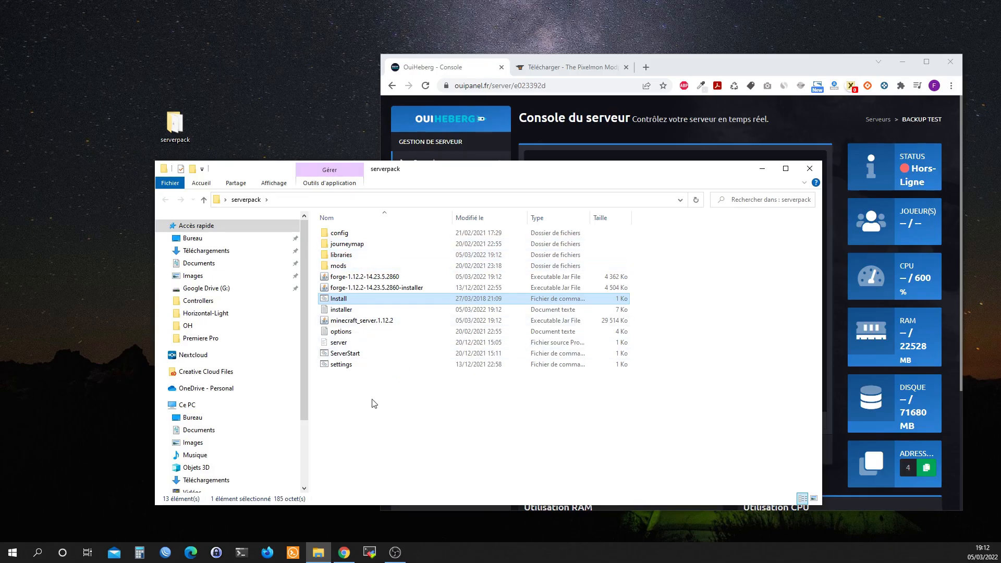
Step: Delete the settings, ServerStart and Install command files from the serverpack folder
{"action": "left_click", "coordinate": [348, 370]}
{"action": "key", "text": "Delete"}
{"action": "left_click", "coordinate": [360, 356]}
{"action": "key", "text": "Delete"}
{"action": "left_click", "coordinate": [333, 298]}
{"action": "key", "text": "Delete"}
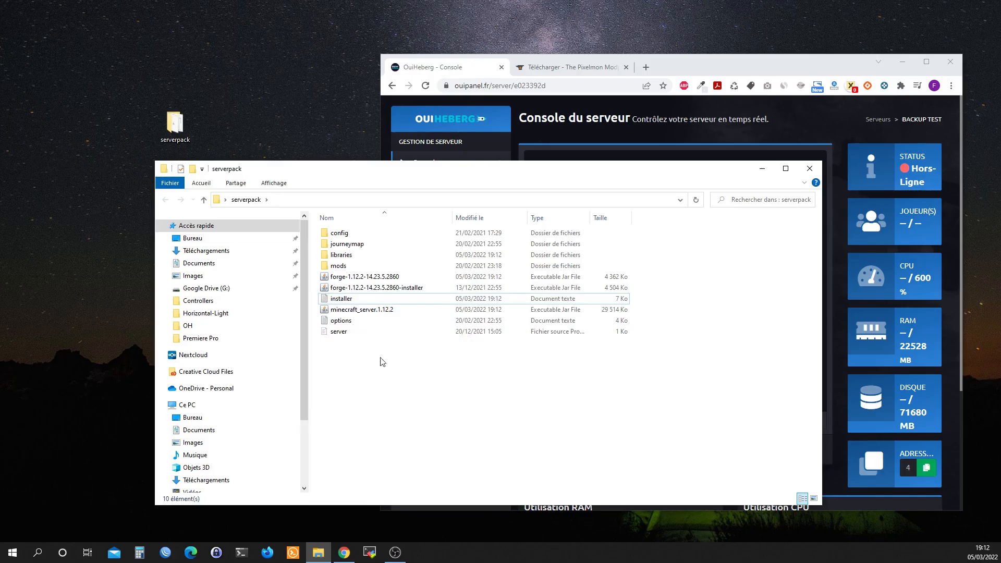
Step: Examine the two Forge jar files and the server option in forge-1.12.2-14.23.5.2860-installer, closing the installer without installing
{"action": "left_click_drag", "start_coordinate": [407, 395], "coordinate": [395, 454]}
{"action": "left_click", "coordinate": [373, 278]}
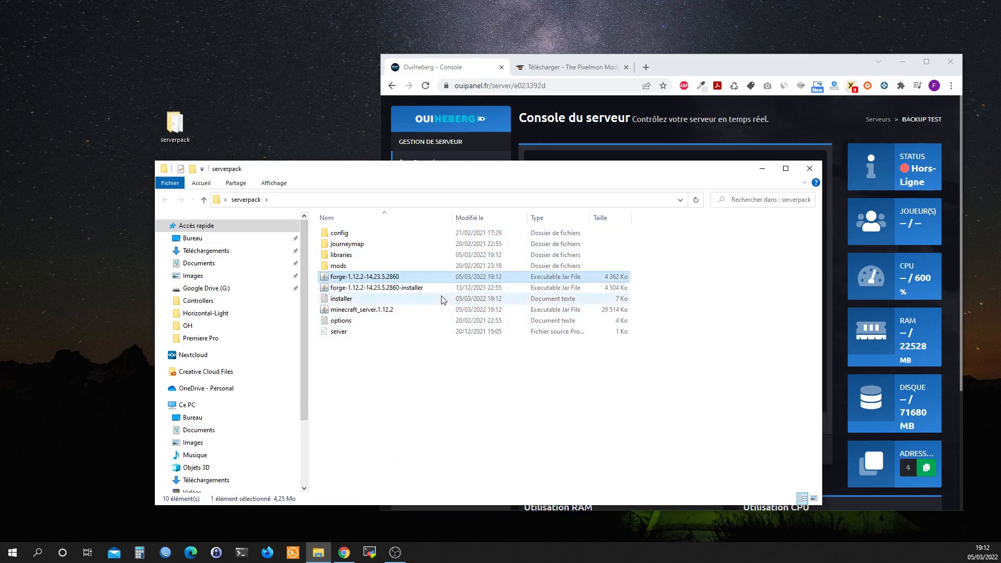
{"action": "left_click", "coordinate": [367, 289]}
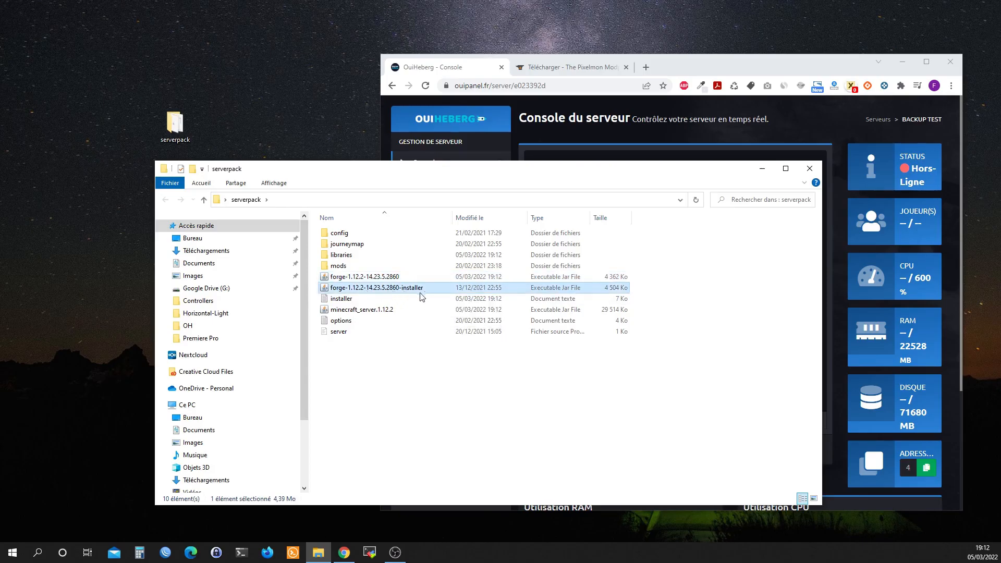
{"action": "left_click", "coordinate": [411, 279]}
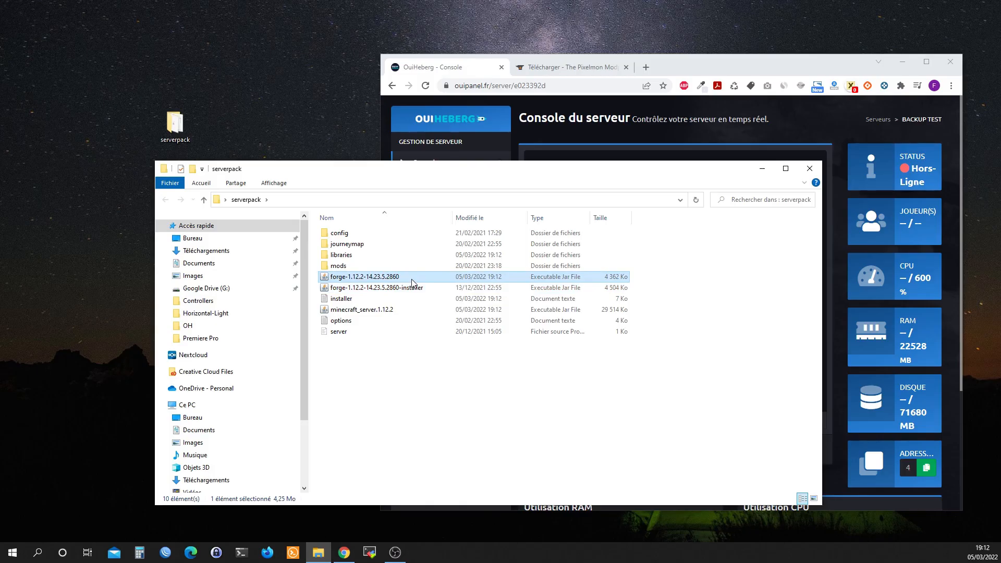
{"action": "left_click", "coordinate": [403, 289]}
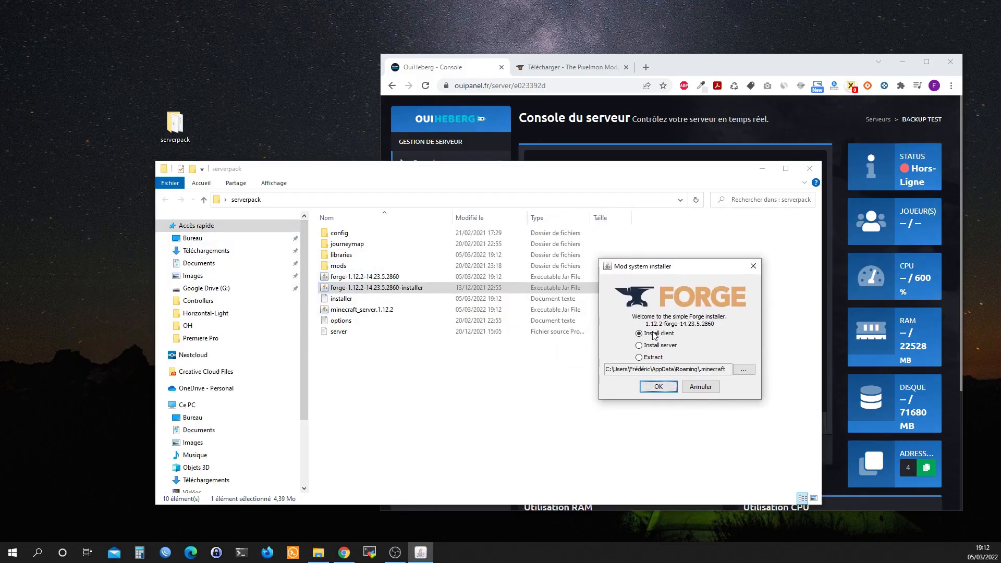
{"action": "left_click", "coordinate": [653, 346]}
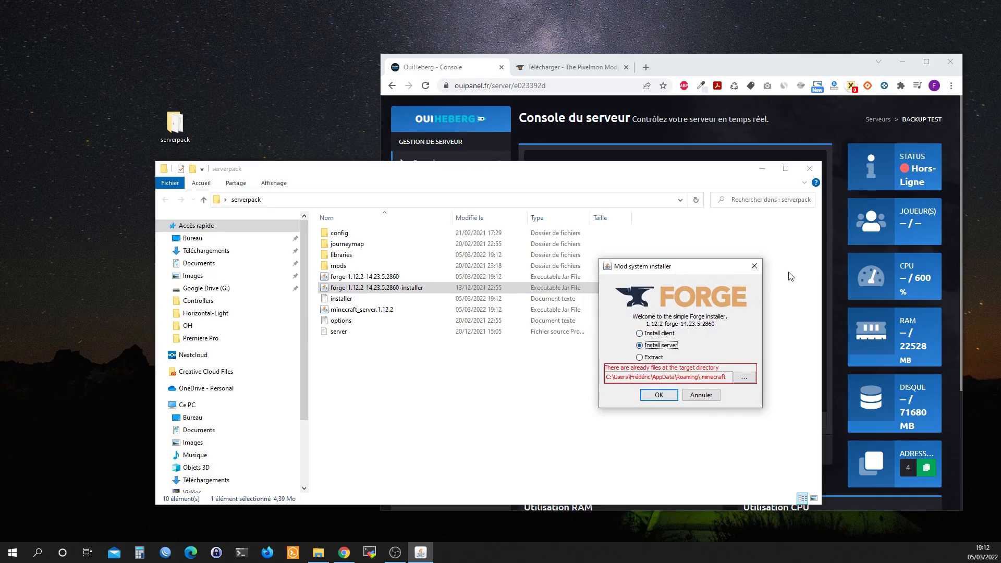
{"action": "left_click", "coordinate": [754, 266]}
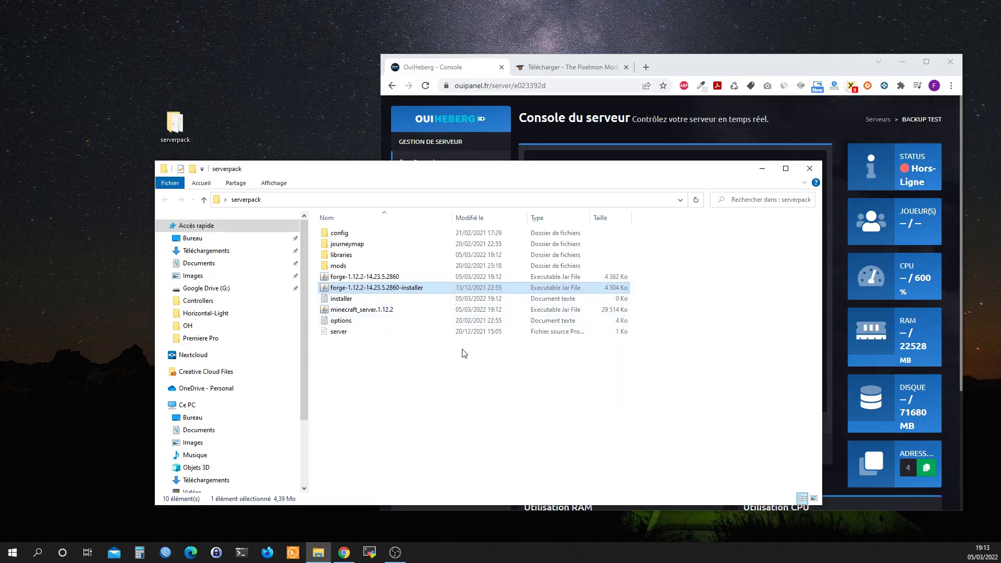
Step: Delete the forge-1.12.2-14.23.5.2860-installer jar and rename the forge-1.12.2-14.23.5.2860 jar to server
{"action": "key", "text": "Delete"}
{"action": "left_click", "coordinate": [525, 230]}
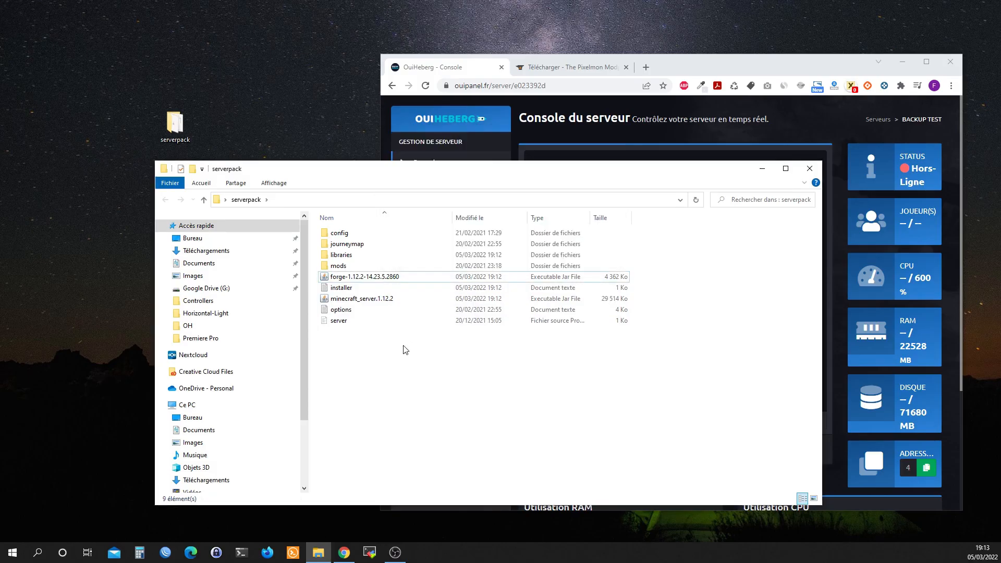
{"action": "right_click", "coordinate": [367, 277]}
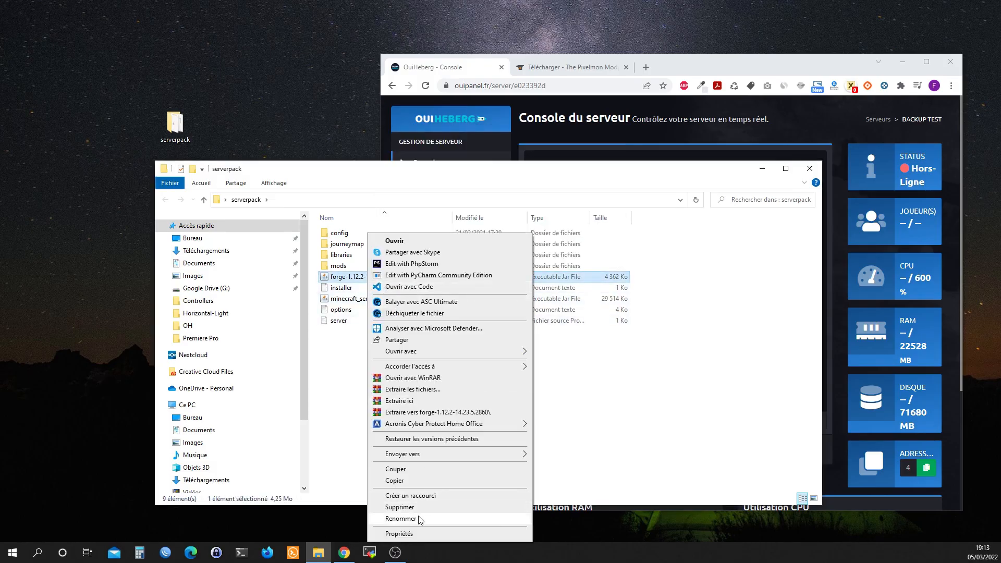
{"action": "left_click", "coordinate": [401, 518]}
{"action": "type", "text": "server"}
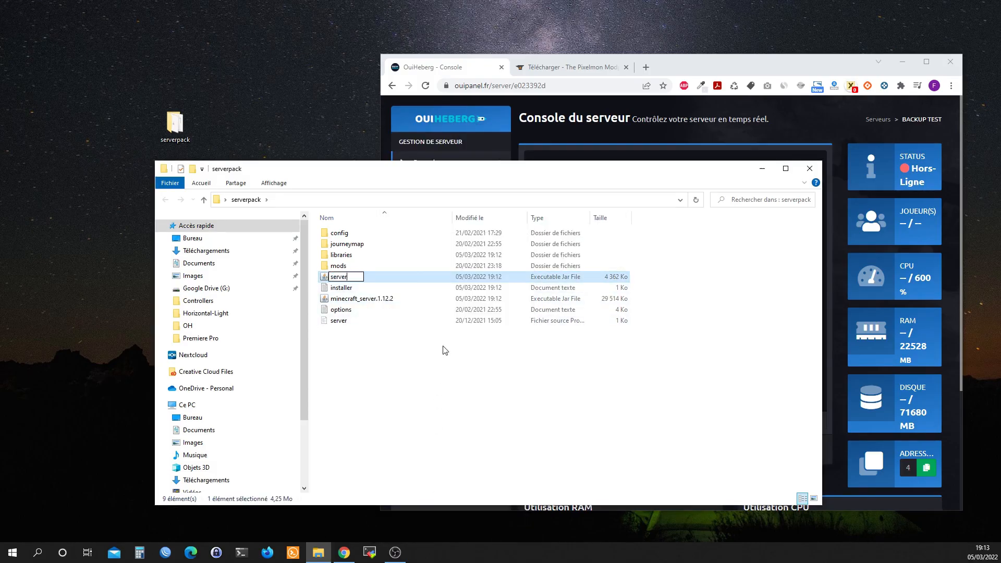
{"action": "key", "text": "Return"}
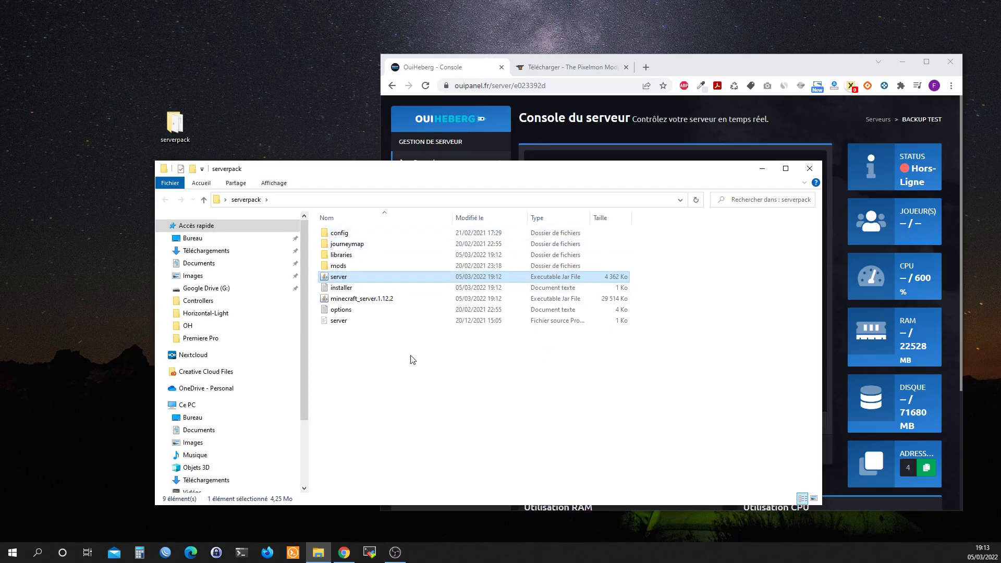
Step: Compress all files and folders in the serverpack folder into a ZIP archive named serverpack.zip
{"action": "left_click_drag", "start_coordinate": [384, 375], "coordinate": [332, 233]}
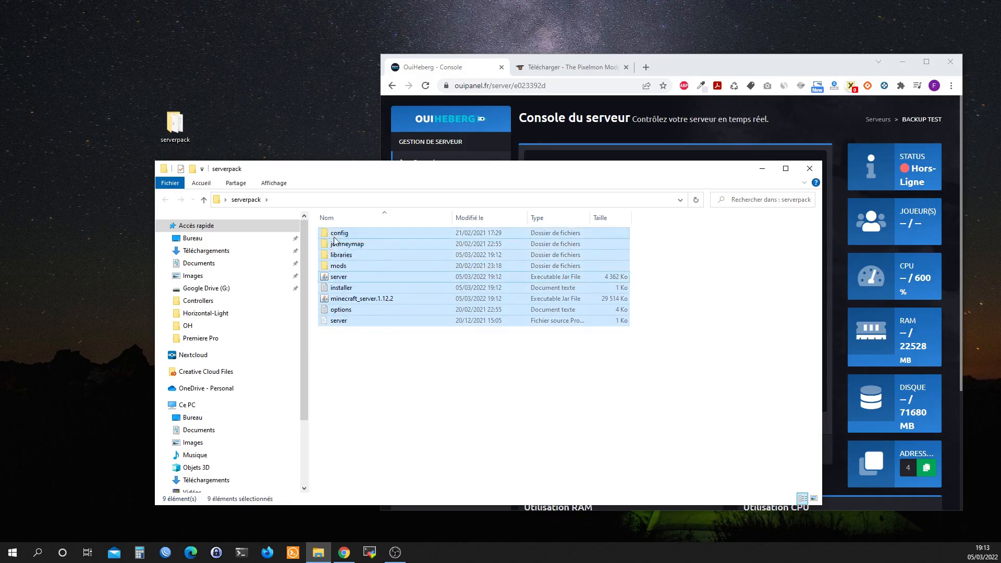
{"action": "right_click", "coordinate": [343, 265]}
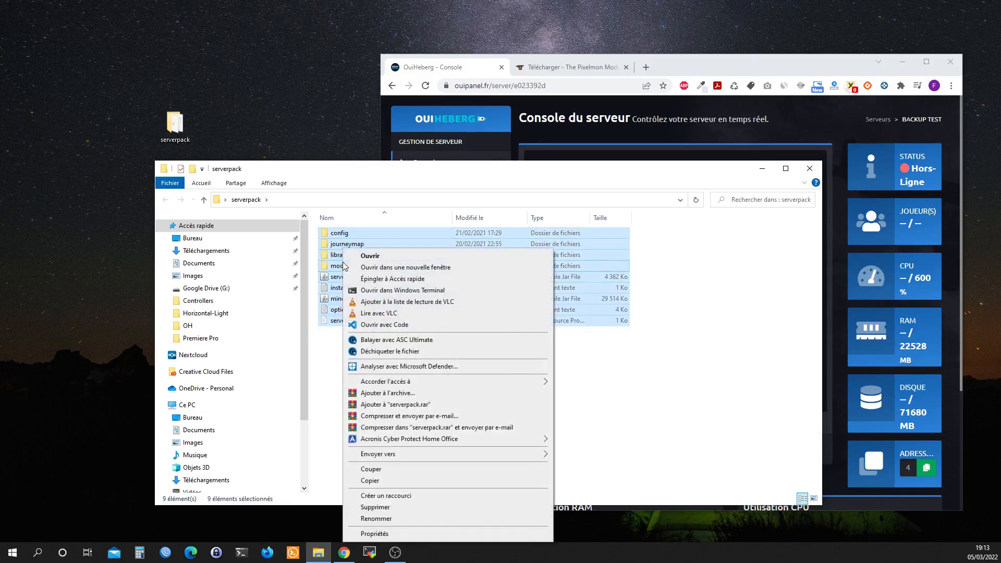
{"action": "left_click", "coordinate": [411, 394]}
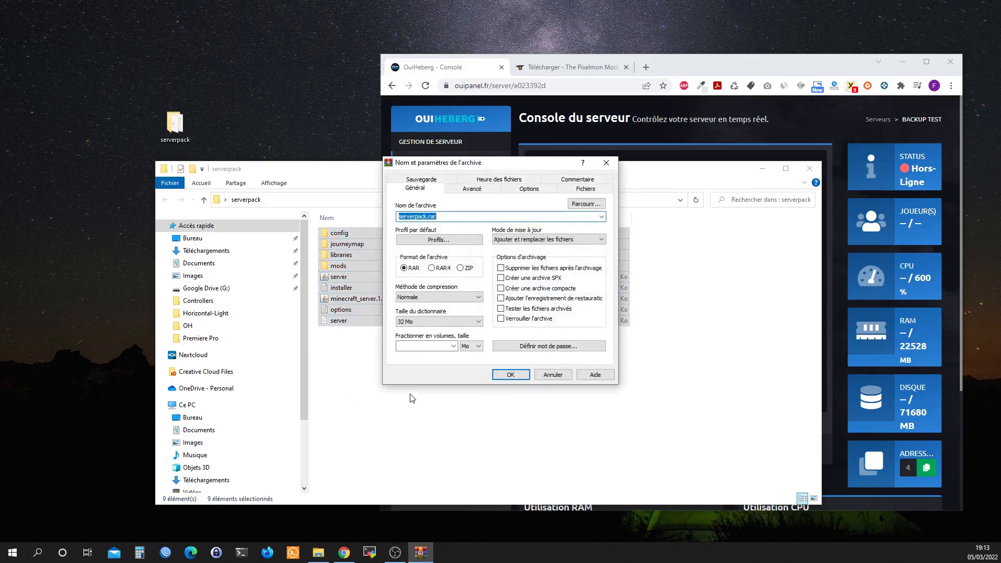
{"action": "left_click", "coordinate": [462, 269]}
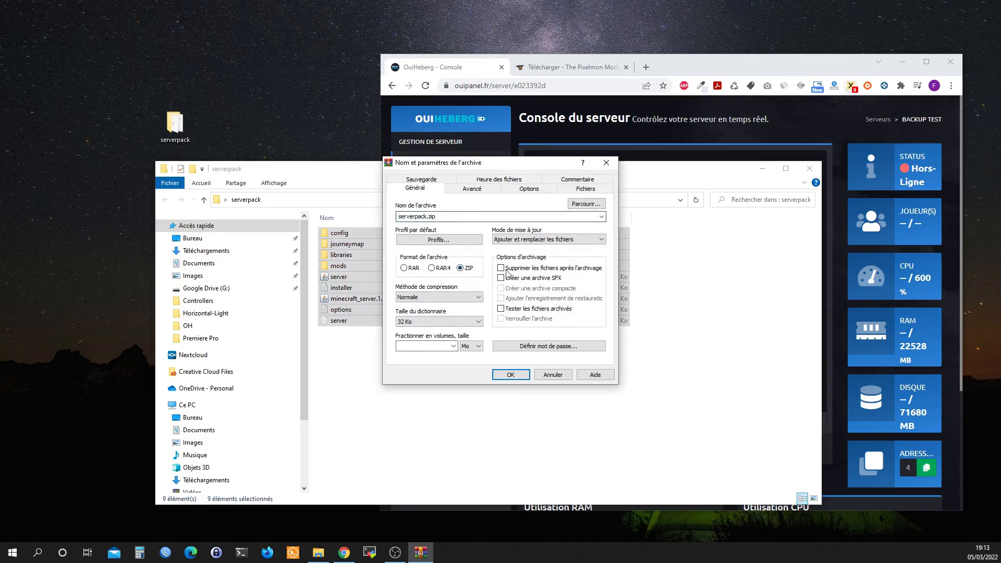
{"action": "left_click", "coordinate": [510, 375]}
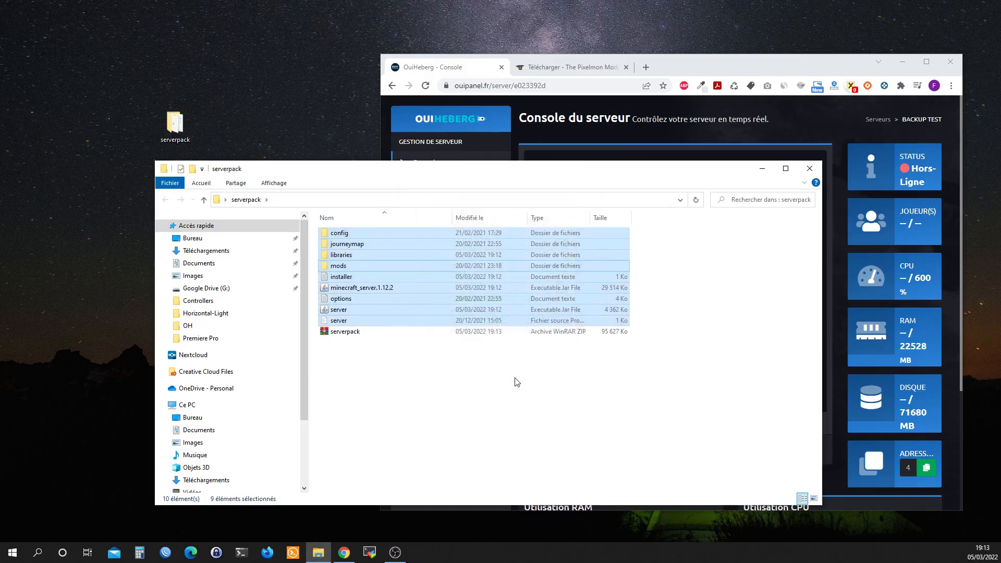
Step: Delete all files and folders in the local serverpack folder except the serverpack ZIP archive
{"action": "left_click", "coordinate": [395, 355]}
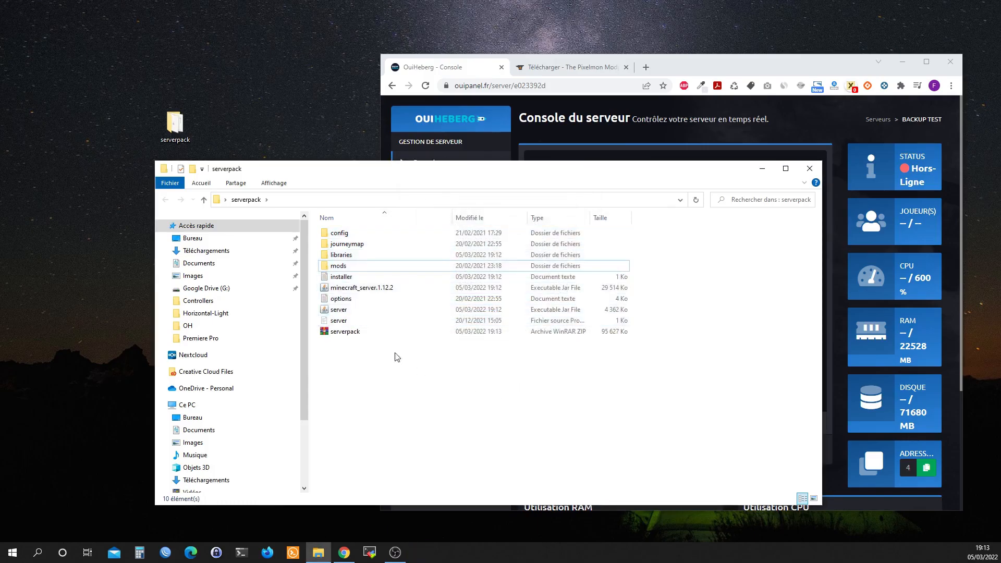
{"action": "left_click", "coordinate": [363, 233], "text": "shift"}
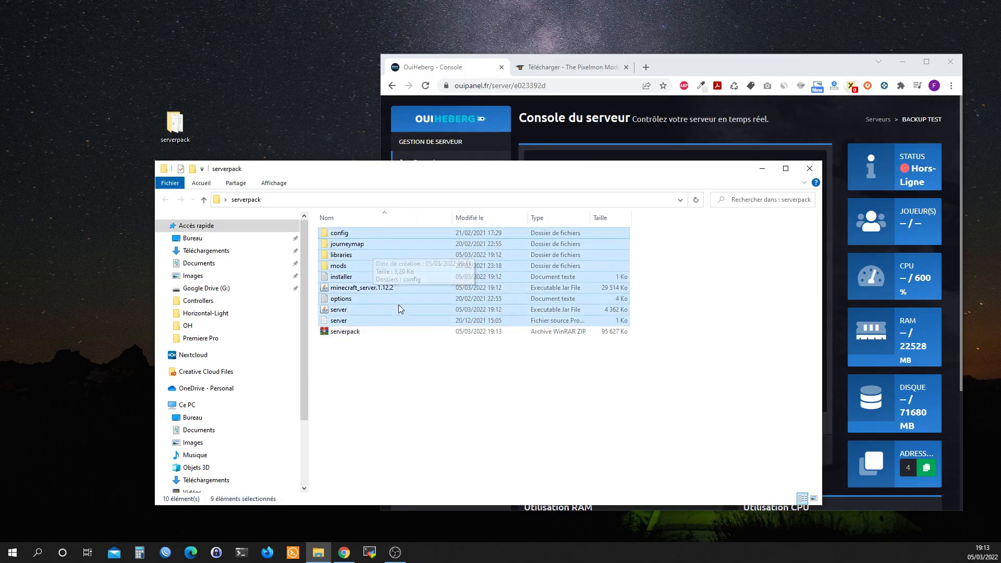
{"action": "key", "text": "Delete"}
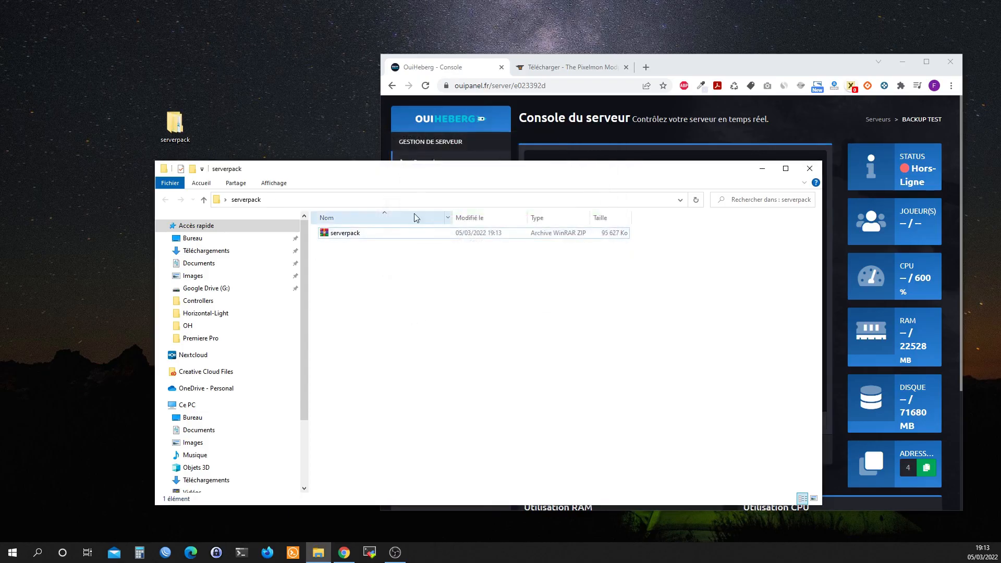
Step: Switch to WinSCP and upload serverpack.zip from the serverpack folder to the root directory of the game server
{"action": "left_click_drag", "start_coordinate": [446, 172], "coordinate": [371, 155]}
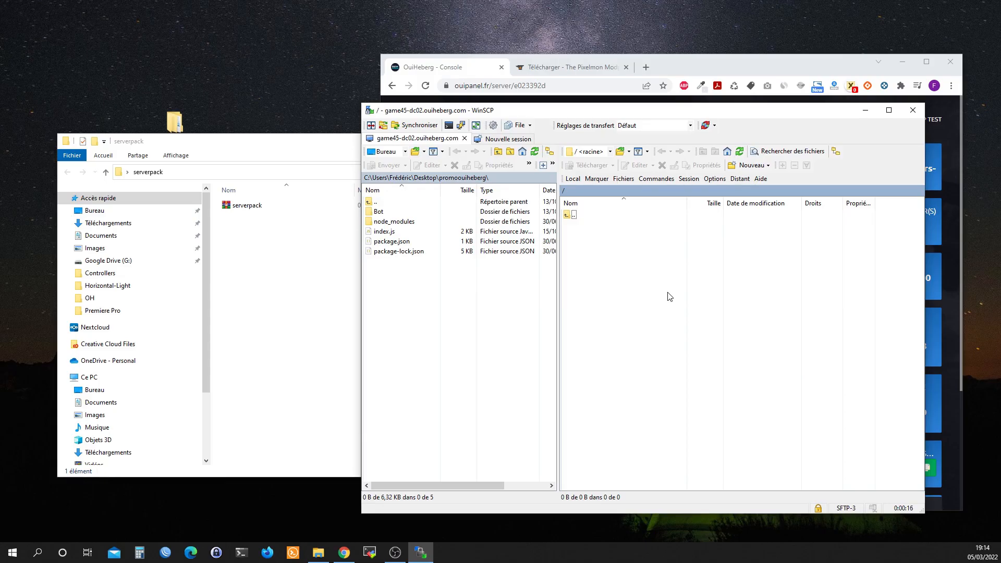
{"action": "left_click_drag", "start_coordinate": [231, 209], "coordinate": [699, 329]}
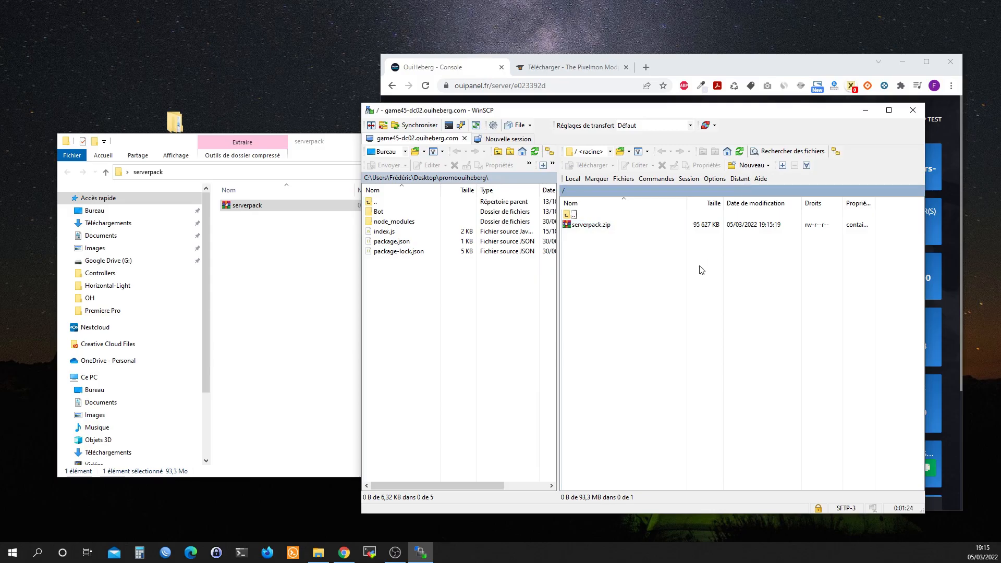
{"action": "left_click", "coordinate": [864, 111]}
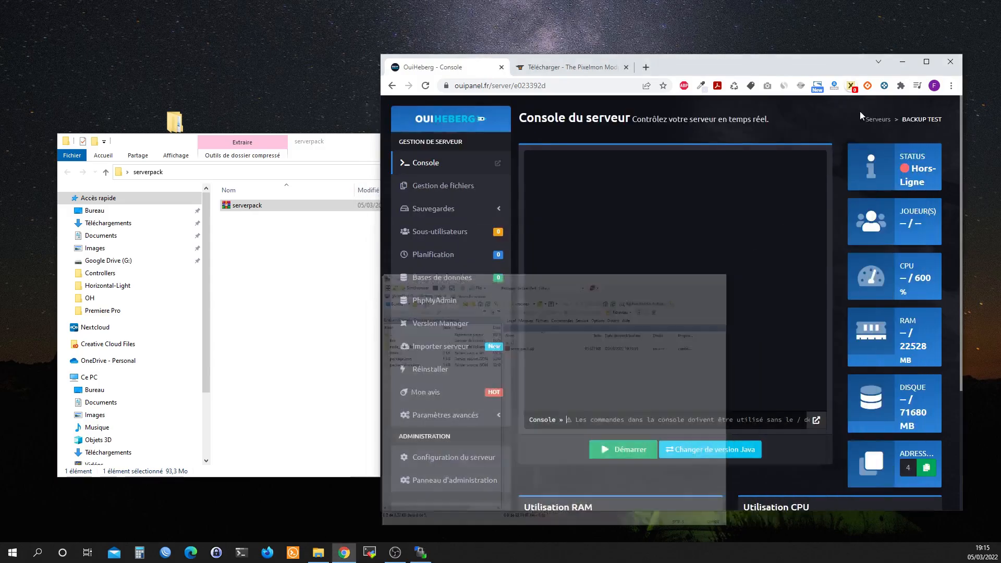
Step: Switch to the OuiHeberg panel in the browser and decompress serverpack.zip in the server's file manager
{"action": "double_click", "coordinate": [778, 70]}
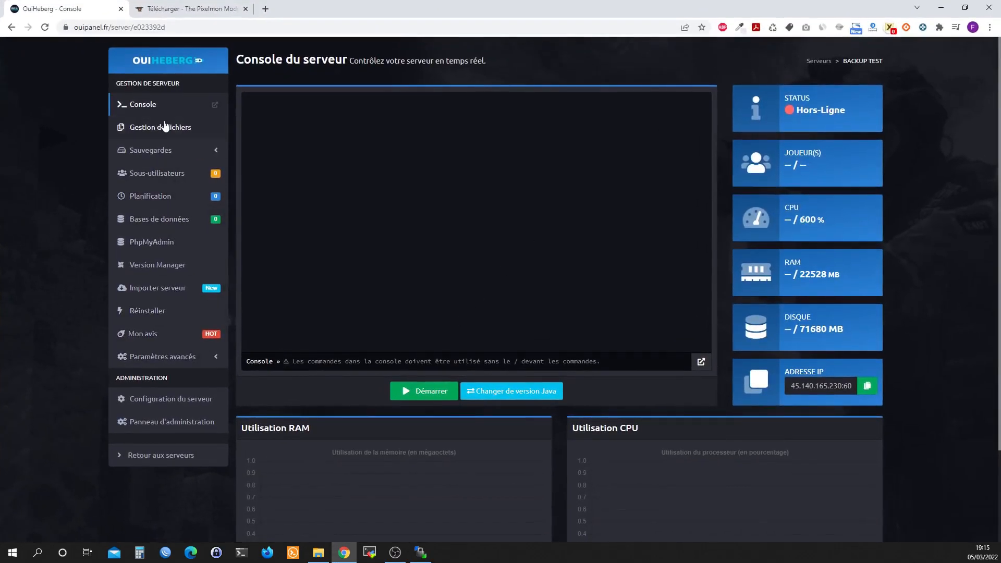
{"action": "left_click", "coordinate": [157, 135]}
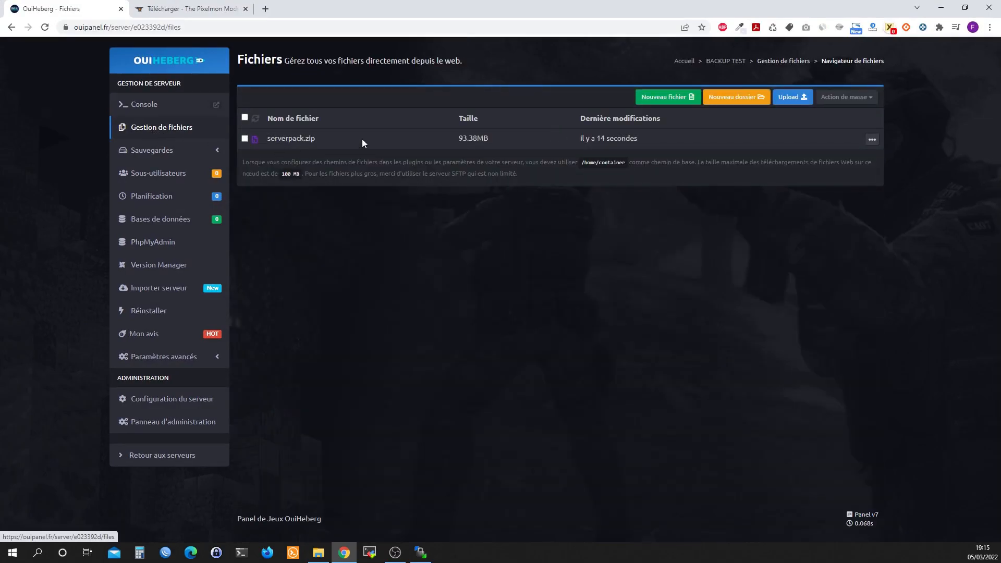
{"action": "right_click", "coordinate": [305, 140]}
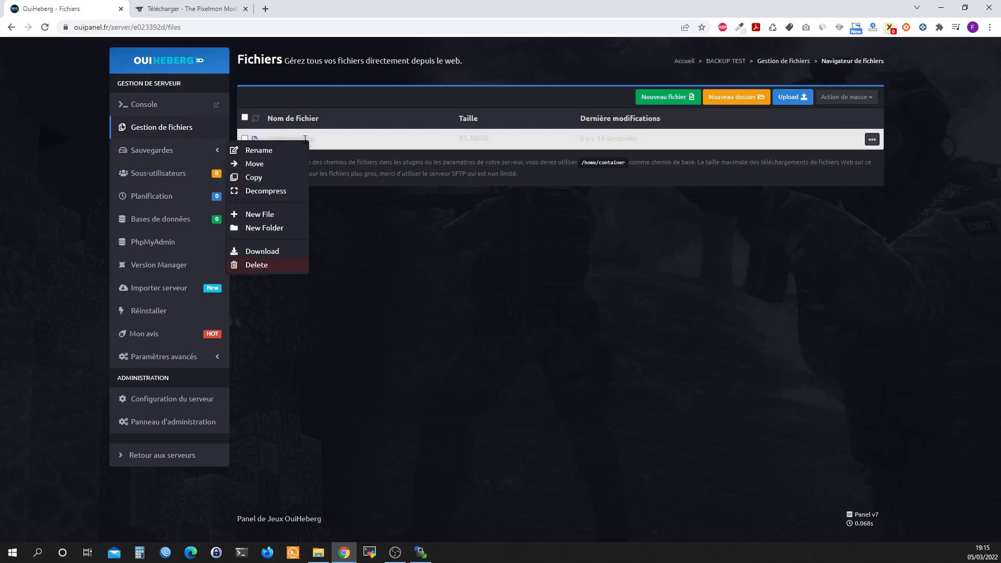
{"action": "left_click", "coordinate": [286, 188]}
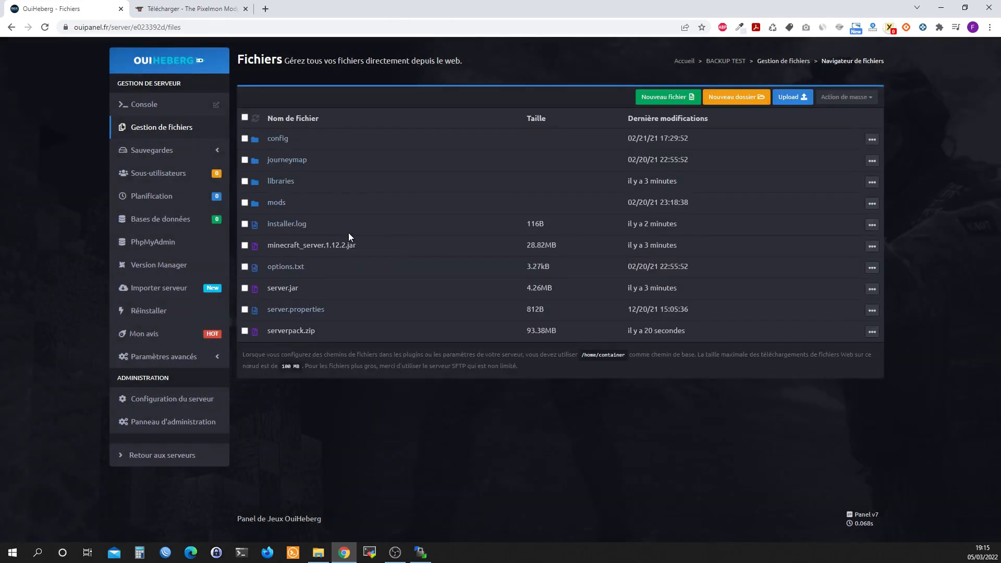
Step: Delete the serverpack.zip archive from the server's files and confirm the deletion
{"action": "right_click", "coordinate": [289, 332]}
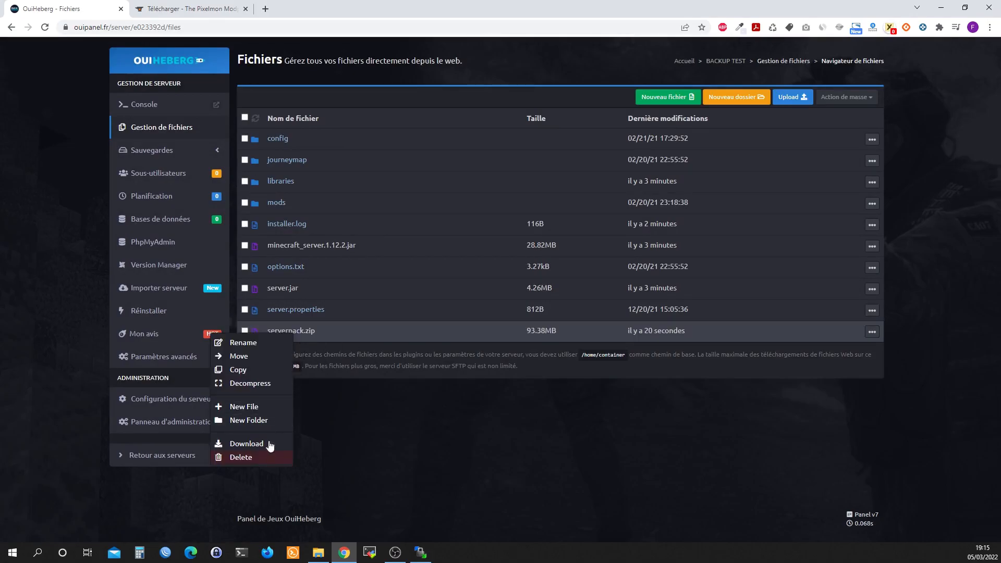
{"action": "left_click", "coordinate": [269, 458]}
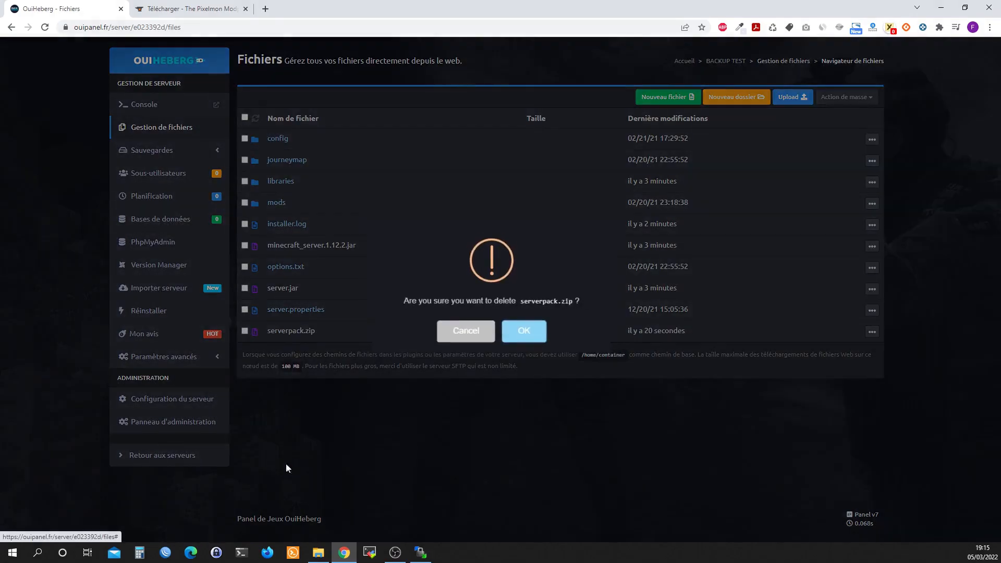
{"action": "left_click", "coordinate": [525, 333]}
{"action": "left_click", "coordinate": [484, 345]}
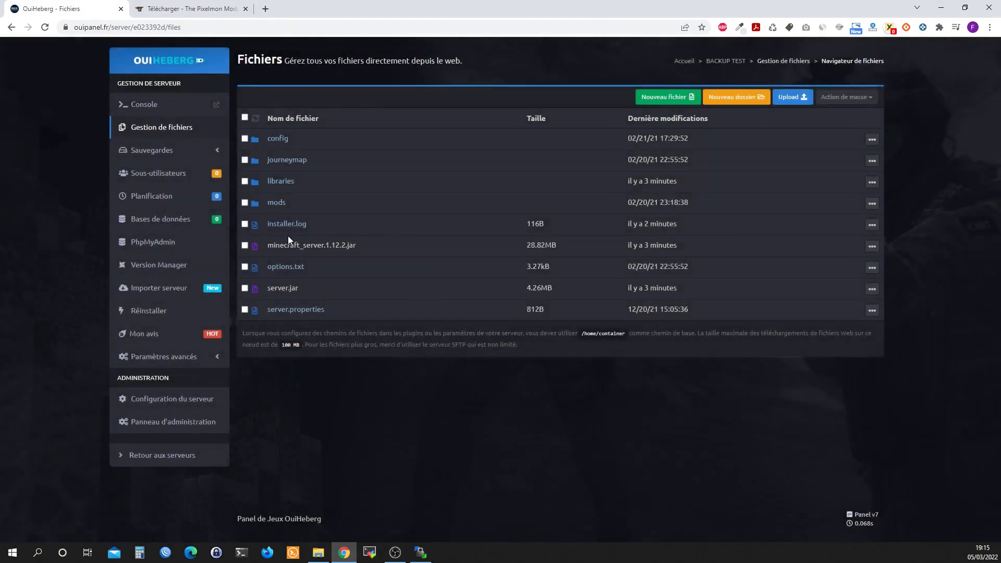
Step: Try to start the server from its console and examine the Java lines in the startup log
{"action": "left_click", "coordinate": [164, 107]}
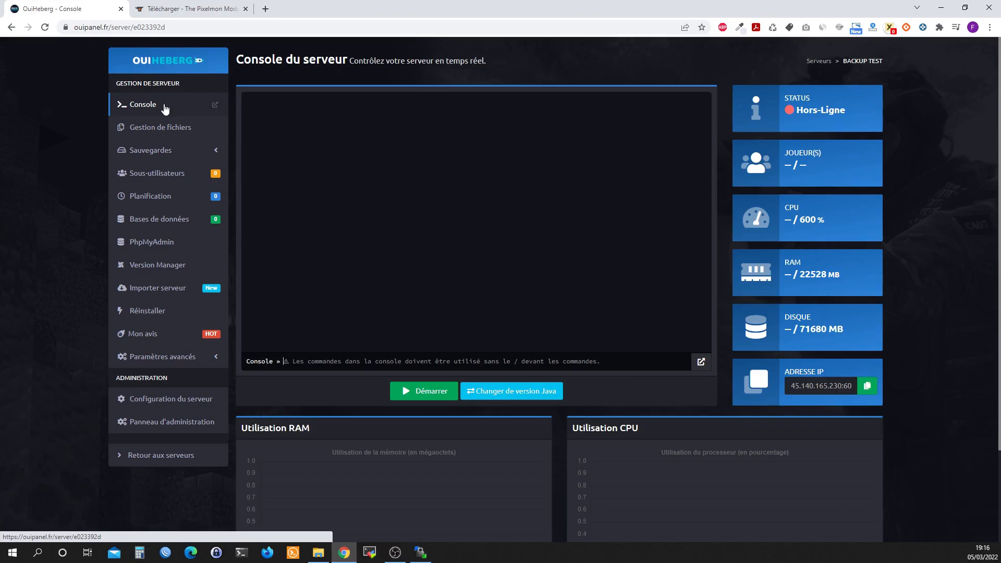
{"action": "left_click", "coordinate": [423, 392]}
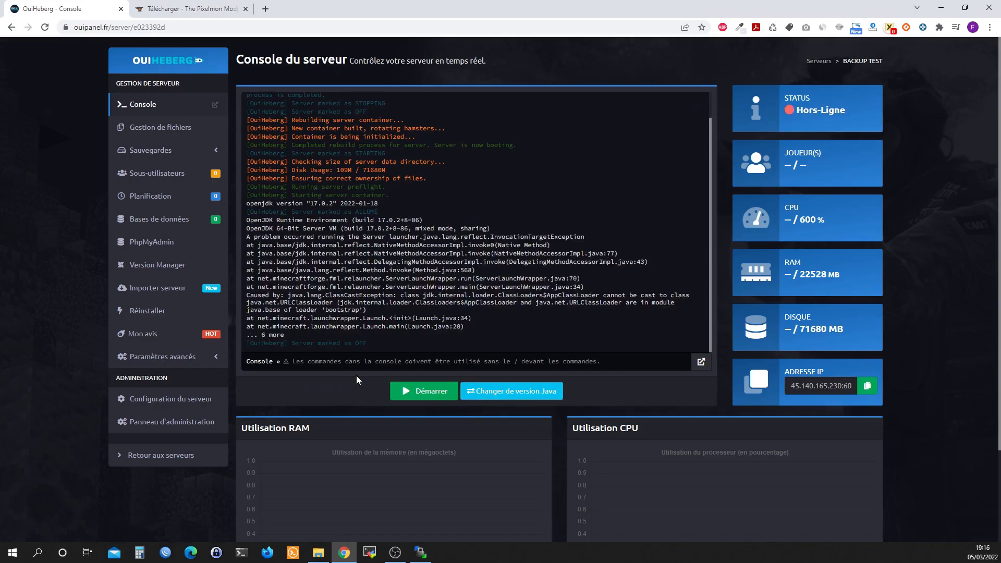
{"action": "left_click_drag", "start_coordinate": [306, 297], "coordinate": [247, 185]}
{"action": "left_click", "coordinate": [304, 194]}
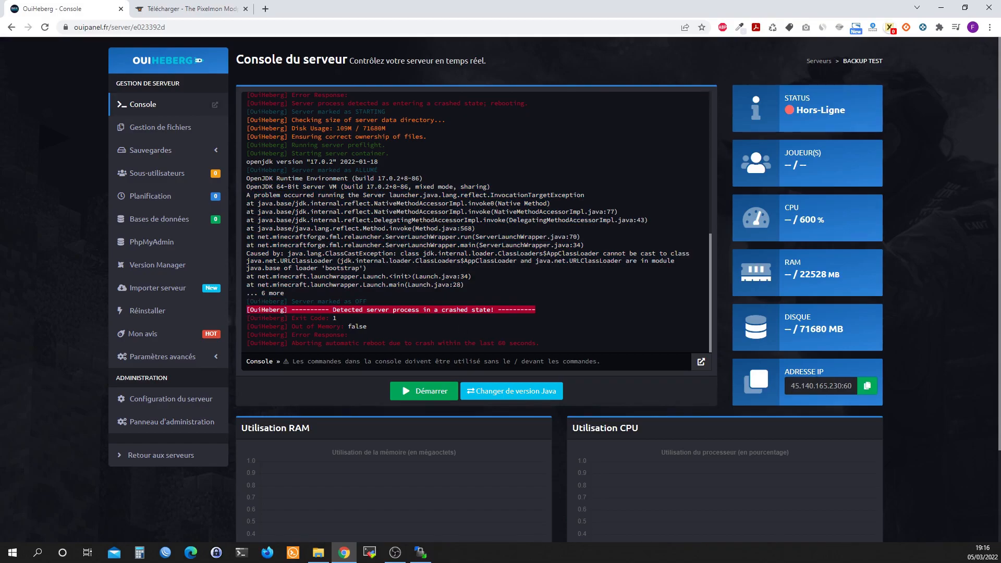
Step: Set the server's Java version to Java 8 (Minecraft 1.8) (Modpack) and apply the update
{"action": "left_click", "coordinate": [516, 398]}
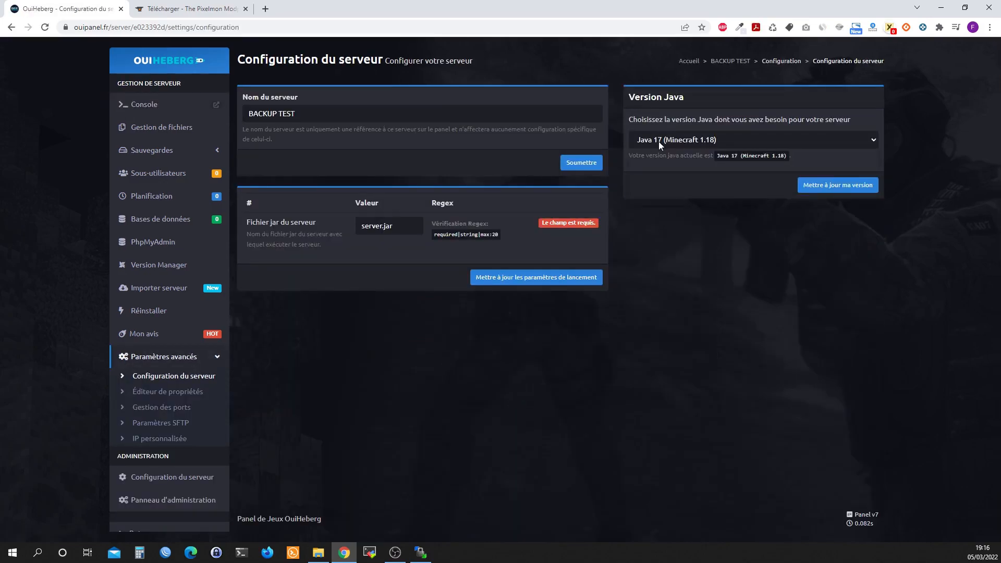
{"action": "left_click", "coordinate": [658, 142]}
{"action": "left_click", "coordinate": [650, 154]}
{"action": "left_click", "coordinate": [826, 188]}
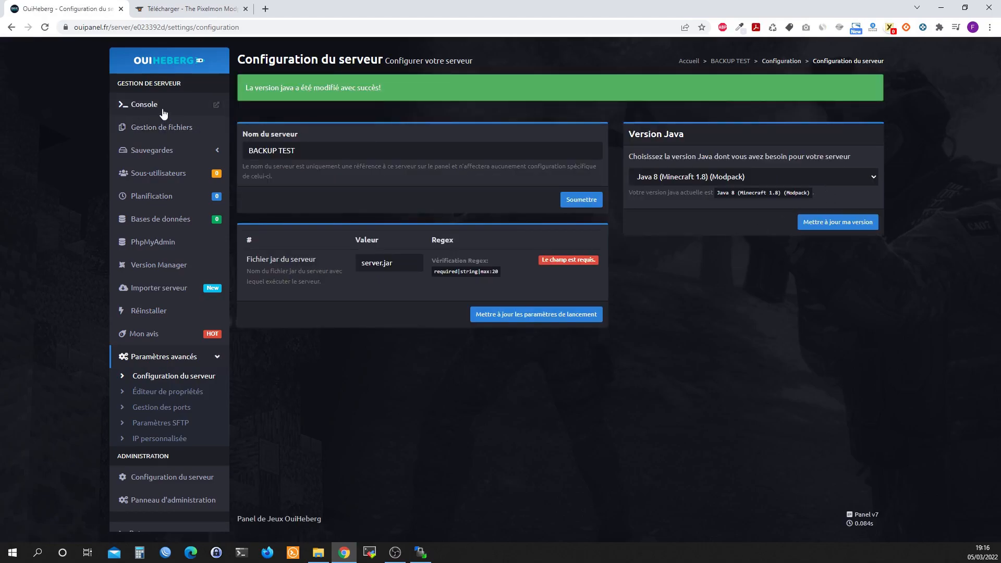
Step: Start the server from the console, accept the Minecraft EULA, and check the log for Pixelmon loading
{"action": "left_click", "coordinate": [163, 110]}
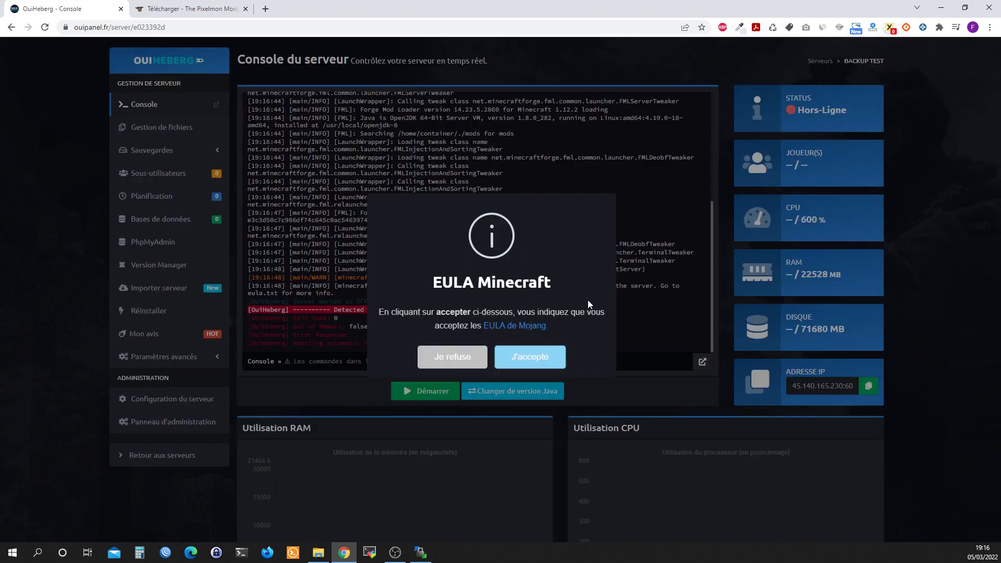
{"action": "left_click_drag", "start_coordinate": [564, 313], "coordinate": [530, 312]}
{"action": "left_click_drag", "start_coordinate": [432, 283], "coordinate": [481, 286]}
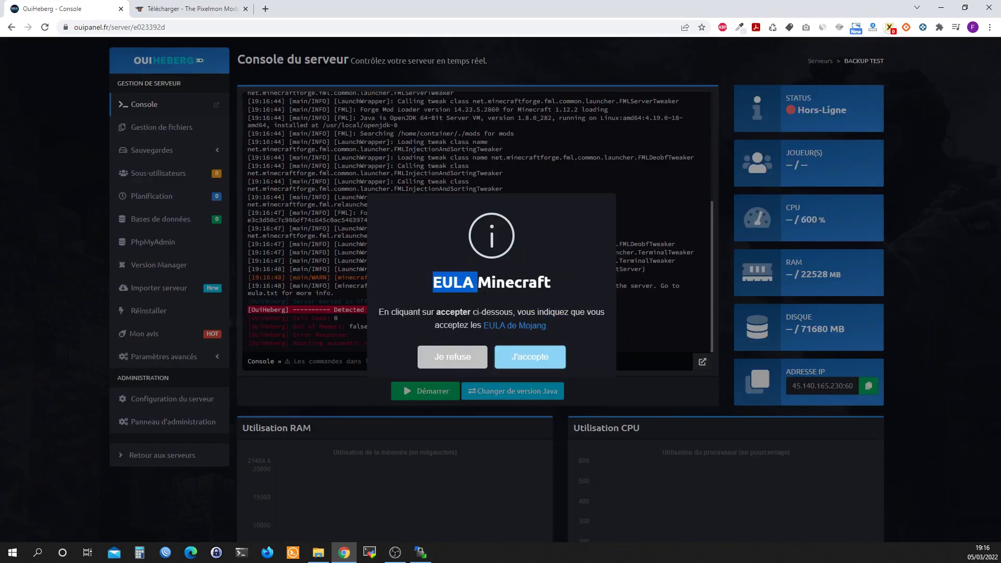
{"action": "left_click", "coordinate": [541, 360]}
{"action": "left_click", "coordinate": [494, 342]}
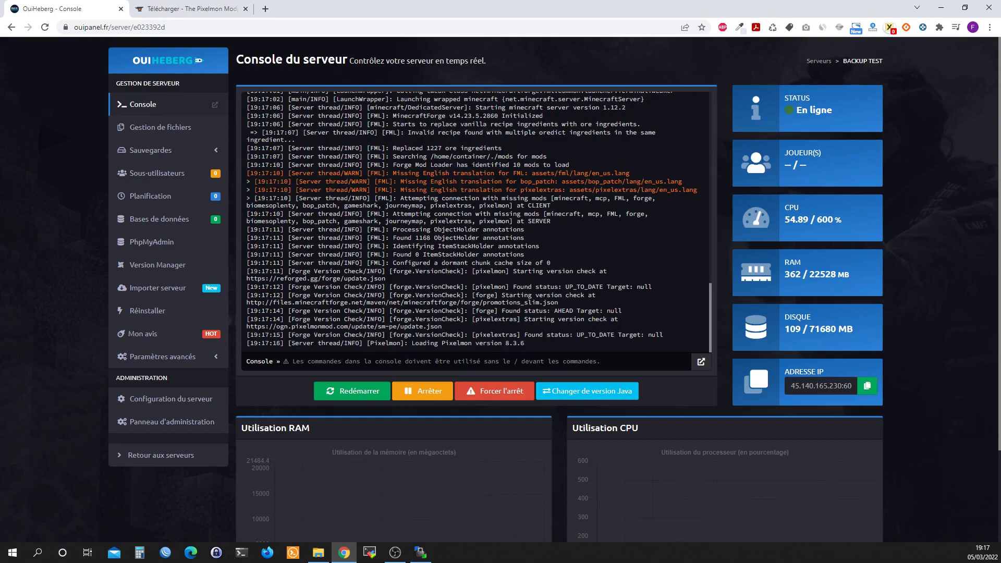
{"action": "double_click", "coordinate": [380, 343]}
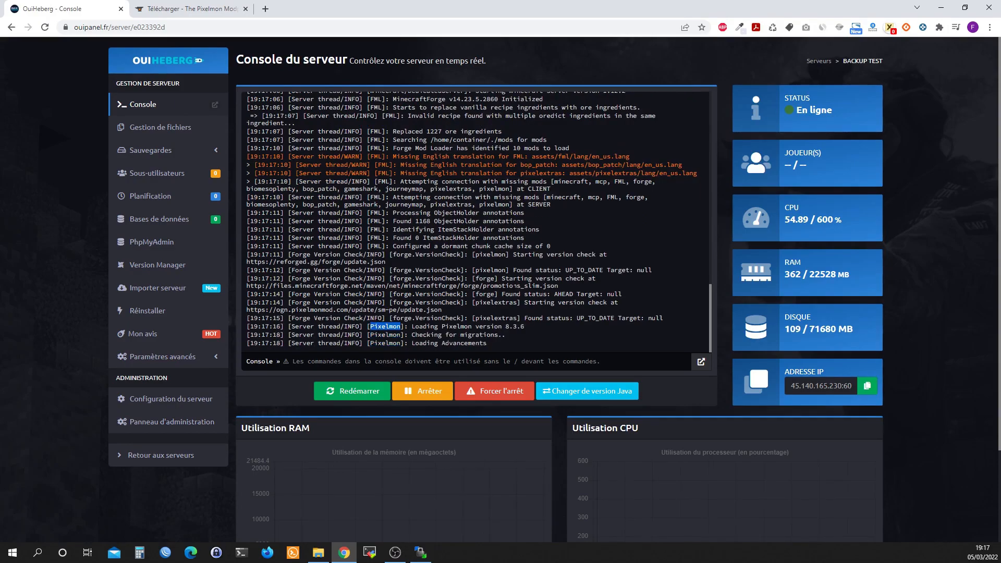